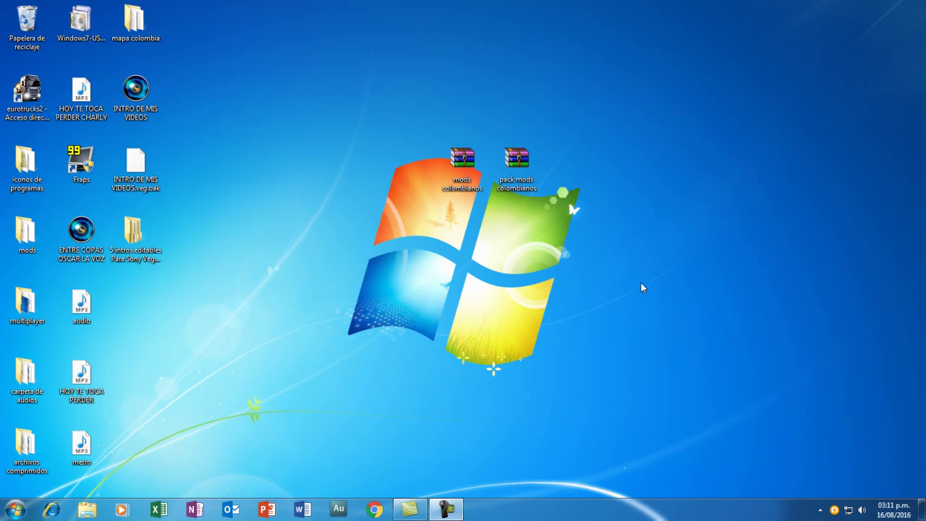
pyautogui.moveTo(360, 100); pyautogui.dragTo(589, 254)
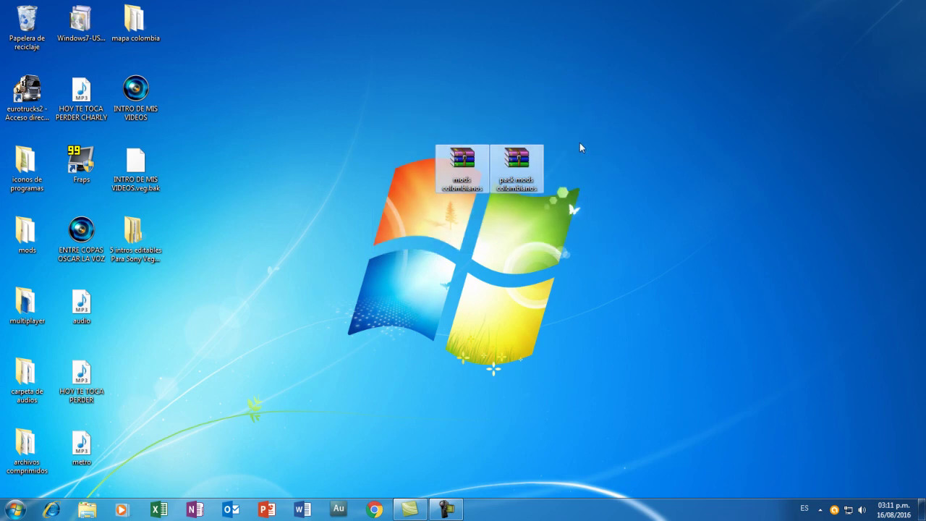
pyautogui.rightClick(579, 142)
pyautogui.click(615, 192)
pyautogui.rightClick(594, 134)
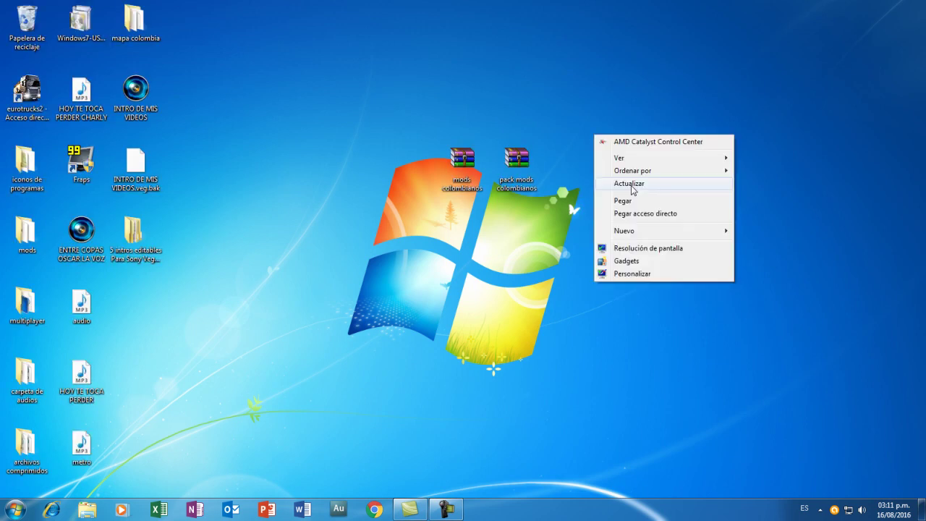
pyautogui.click(631, 186)
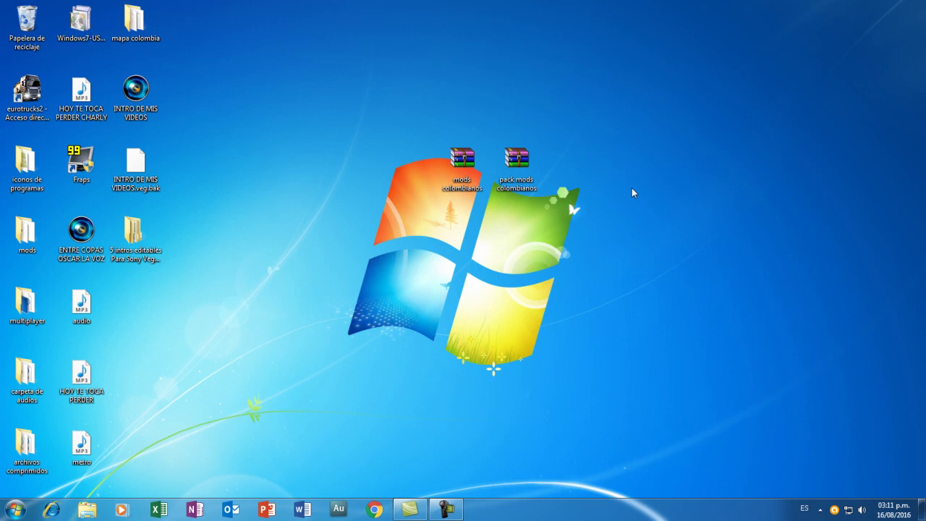
pyautogui.moveTo(381, 109); pyautogui.dragTo(582, 259)
pyautogui.moveTo(364, 122); pyautogui.dragTo(597, 269)
pyautogui.click(545, 104)
pyautogui.moveTo(371, 97); pyautogui.dragTo(600, 270)
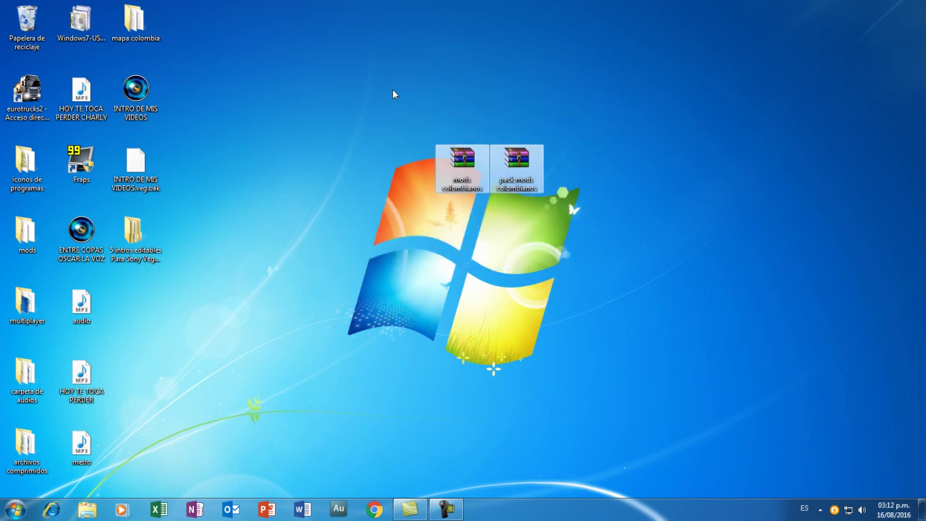
pyautogui.moveTo(393, 89); pyautogui.dragTo(580, 260)
pyautogui.moveTo(348, 114); pyautogui.dragTo(593, 256)
pyautogui.rightClick(596, 166)
pyautogui.click(426, 127)
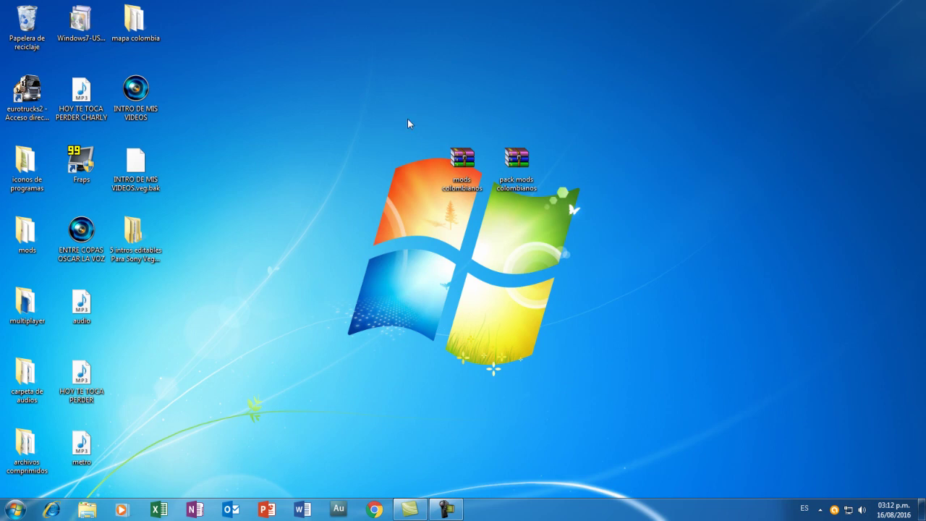
pyautogui.moveTo(391, 102); pyautogui.dragTo(583, 253)
pyautogui.click(574, 167)
pyautogui.moveTo(395, 101); pyautogui.dragTo(562, 247)
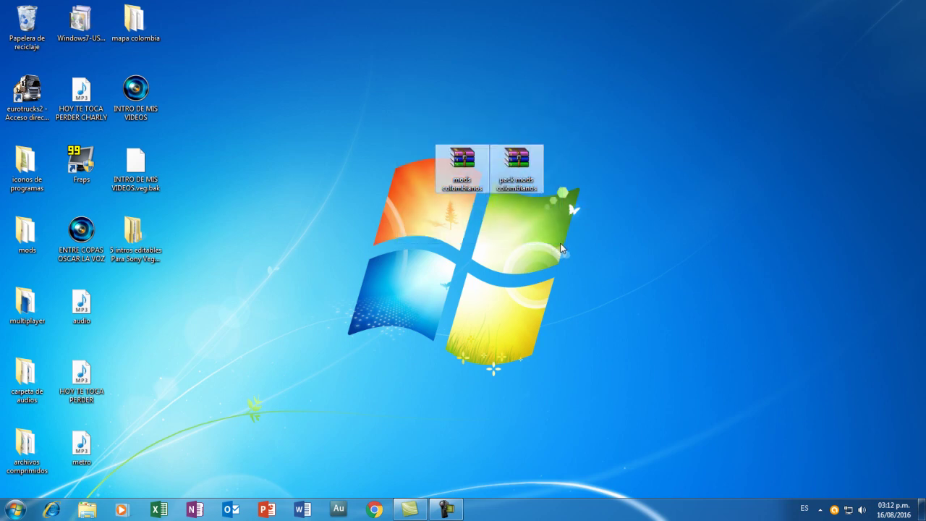
pyautogui.click(619, 159)
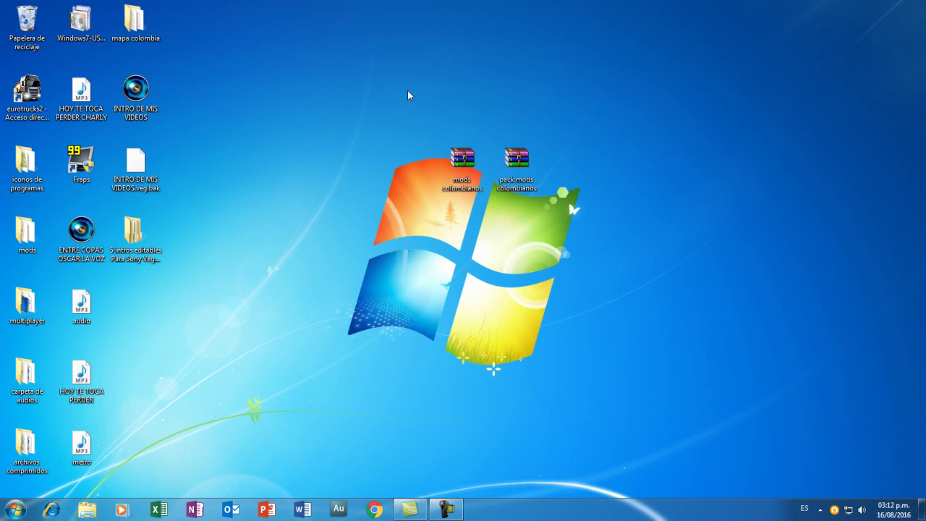
pyautogui.moveTo(363, 95); pyautogui.dragTo(589, 249)
pyautogui.click(516, 165)
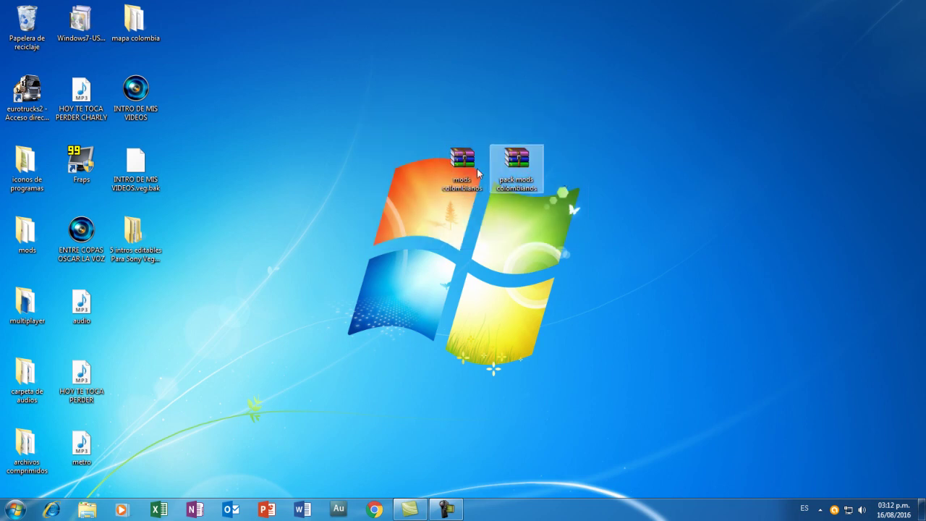
pyautogui.click(477, 172)
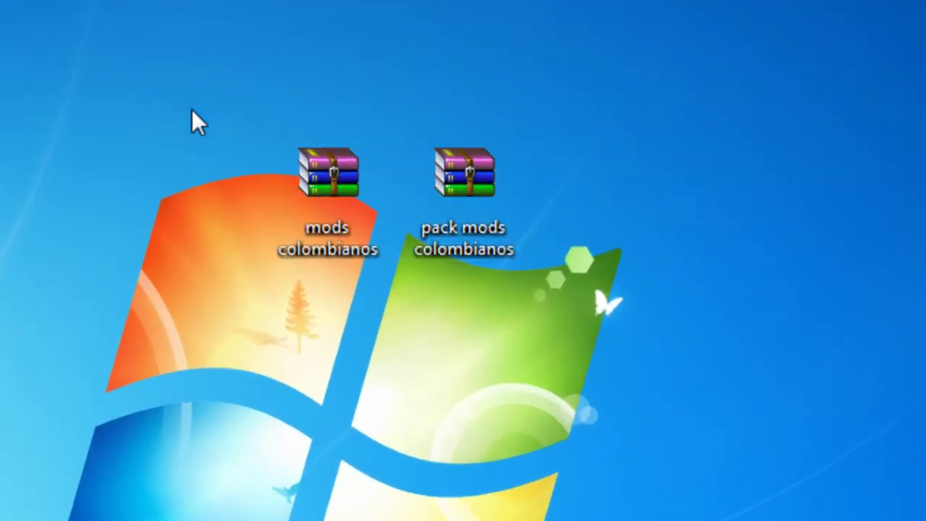
pyautogui.moveTo(94, 94); pyautogui.dragTo(641, 330)
pyautogui.moveTo(108, 59); pyautogui.dragTo(669, 384)
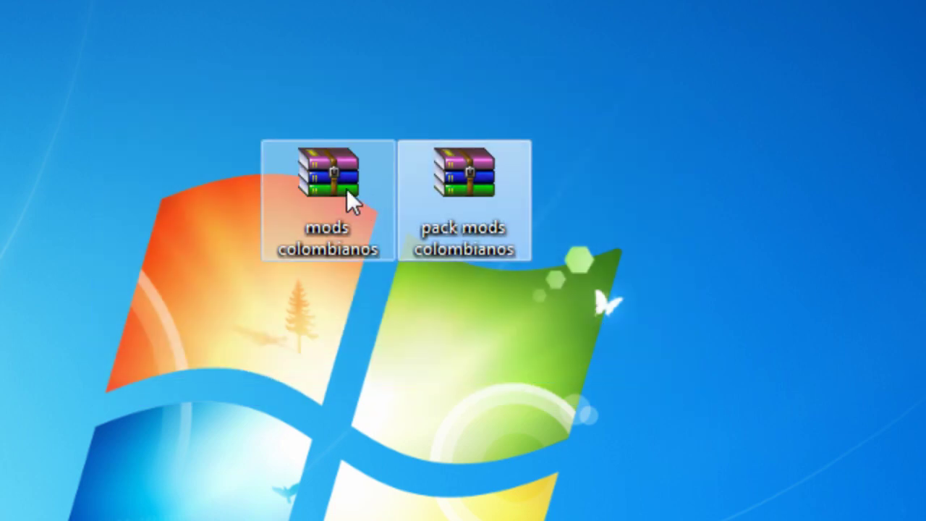
pyautogui.click(463, 181)
pyautogui.click(376, 186)
pyautogui.click(406, 191)
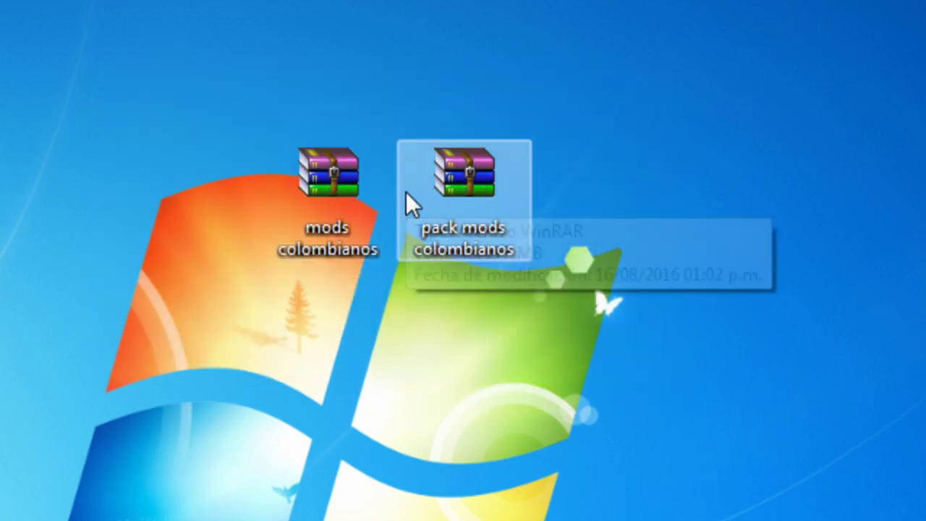
pyautogui.click(303, 165)
pyautogui.click(517, 203)
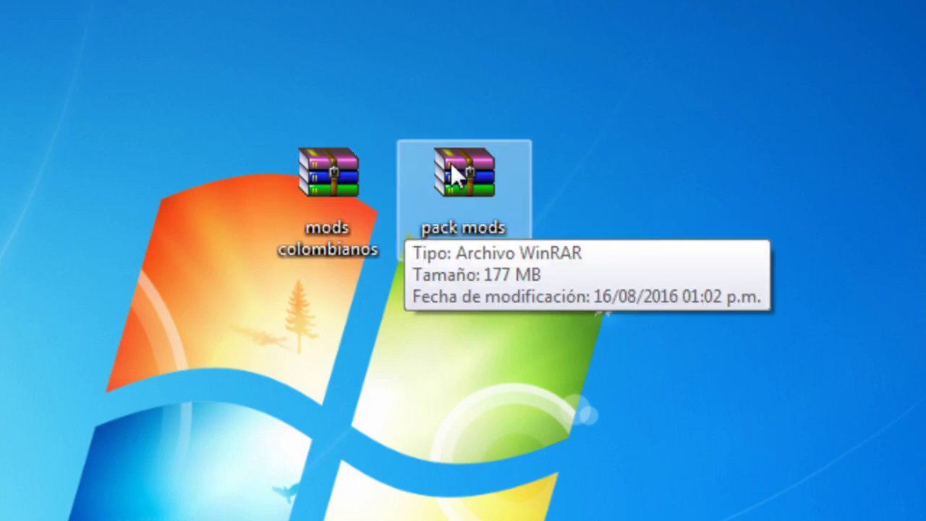
pyautogui.click(308, 210)
pyautogui.click(463, 181)
pyautogui.click(235, 72)
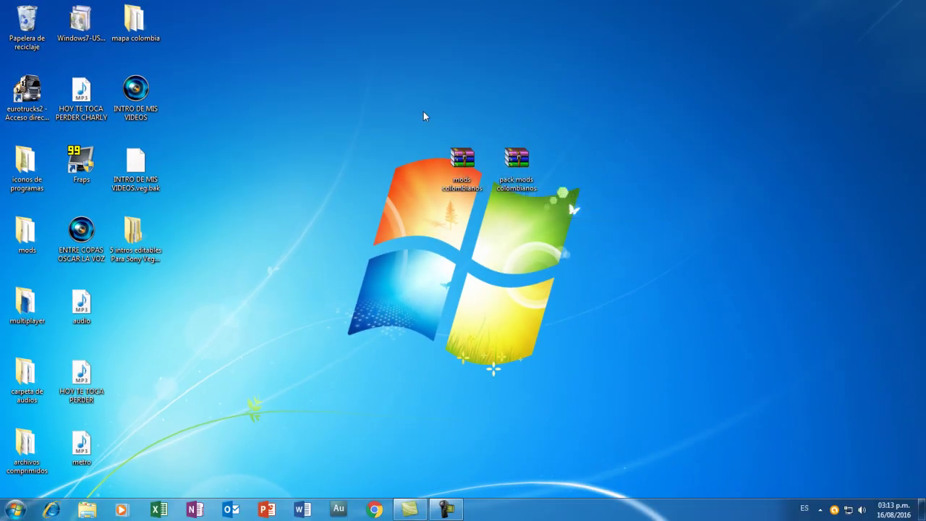
pyautogui.moveTo(403, 115); pyautogui.dragTo(413, 152)
# Step: Extract the "pack mods colombianos" archive onto the desktop and place the extracted folder beside the two archives
pyautogui.click(516, 171)
pyautogui.doubleClick(516, 171)
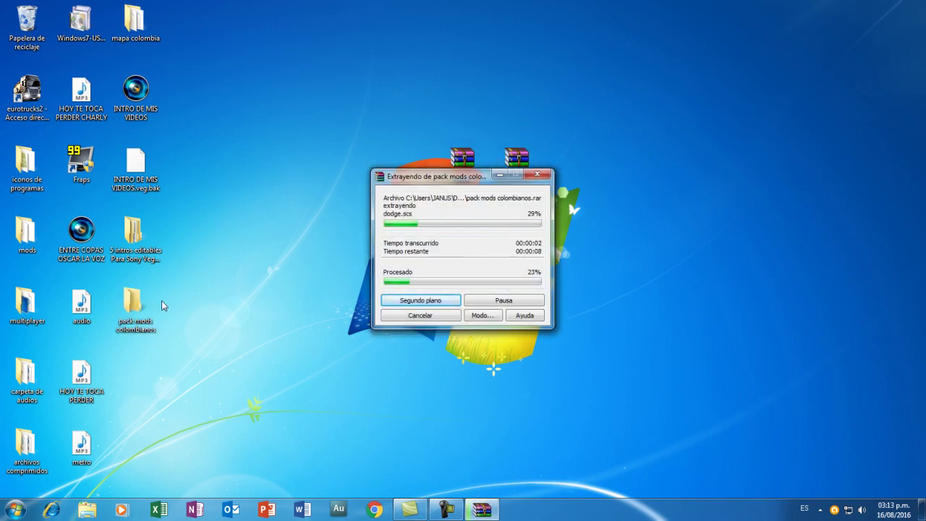
pyautogui.moveTo(136, 307); pyautogui.dragTo(576, 162)
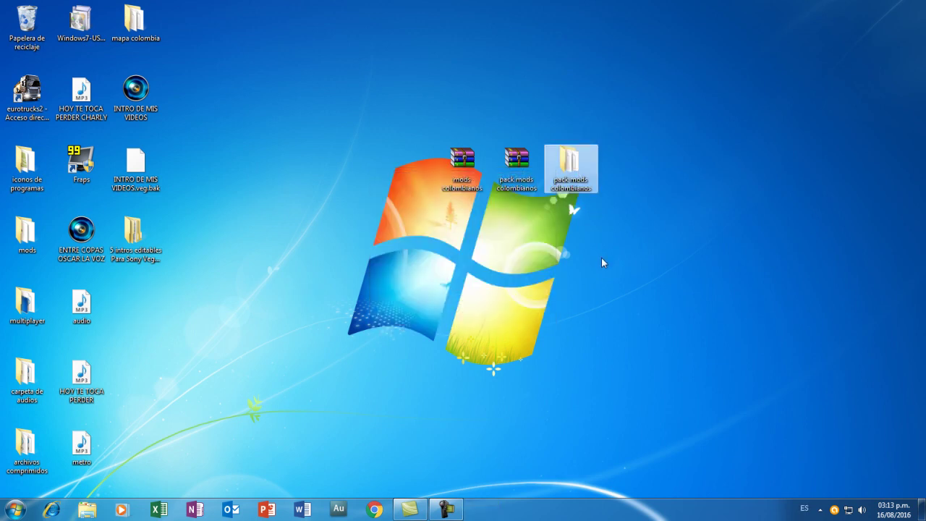
# Step: Open the extracted "pack mods colombianos" folder, examine each of its SCS mod files, and close the folder
pyautogui.doubleClick(574, 180)
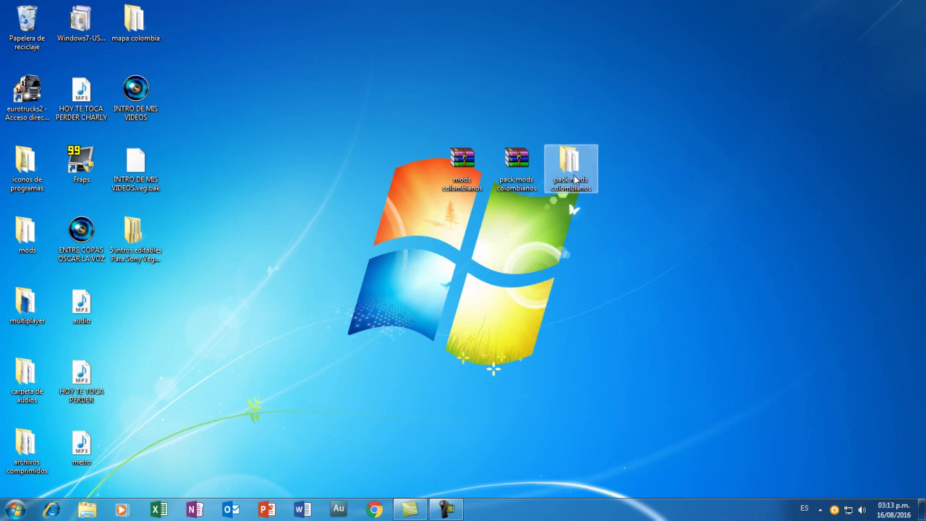
pyautogui.moveTo(477, 277); pyautogui.dragTo(453, 153)
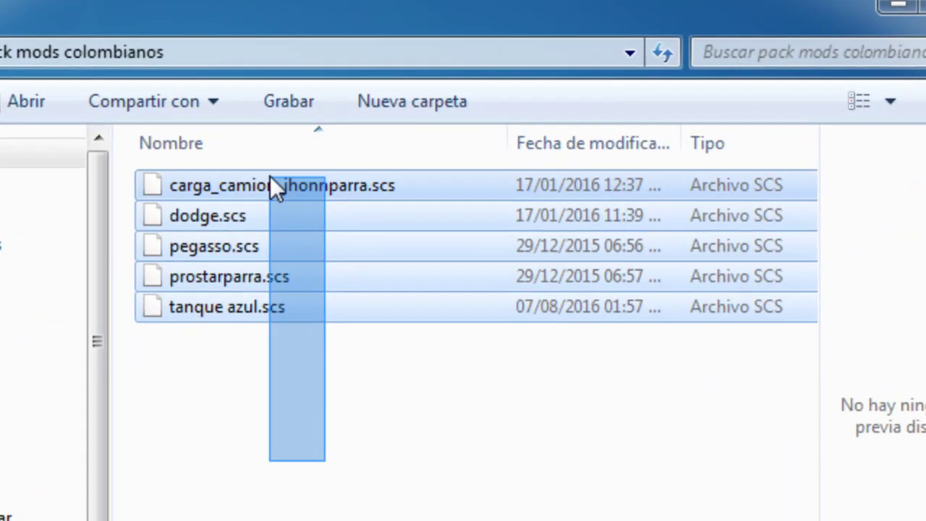
pyautogui.moveTo(270, 175); pyautogui.dragTo(269, 175)
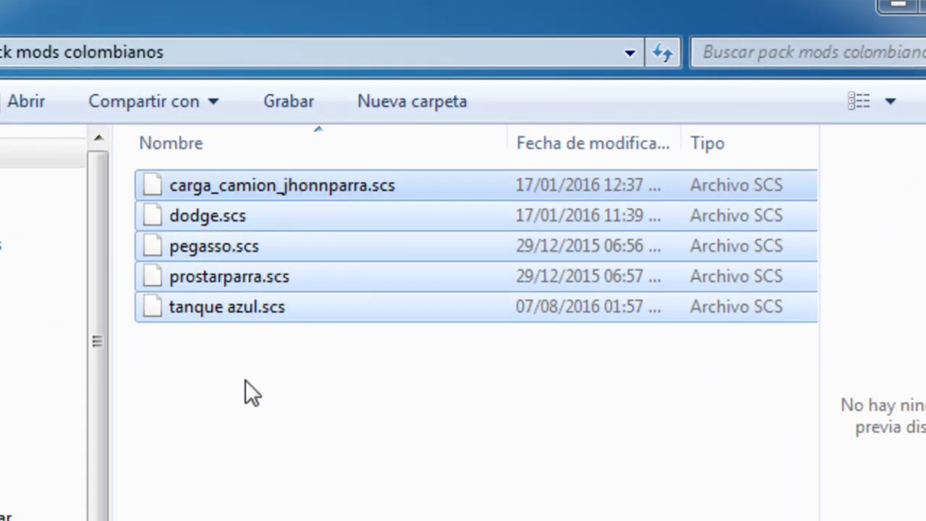
pyautogui.moveTo(245, 382); pyautogui.dragTo(224, 178)
pyautogui.moveTo(230, 389); pyautogui.dragTo(262, 399)
pyautogui.click(230, 227)
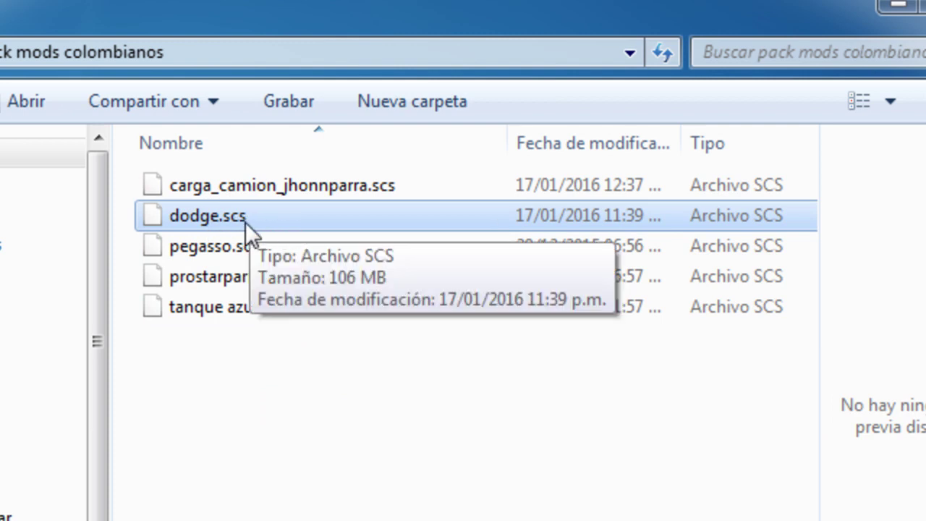
pyautogui.click(248, 195)
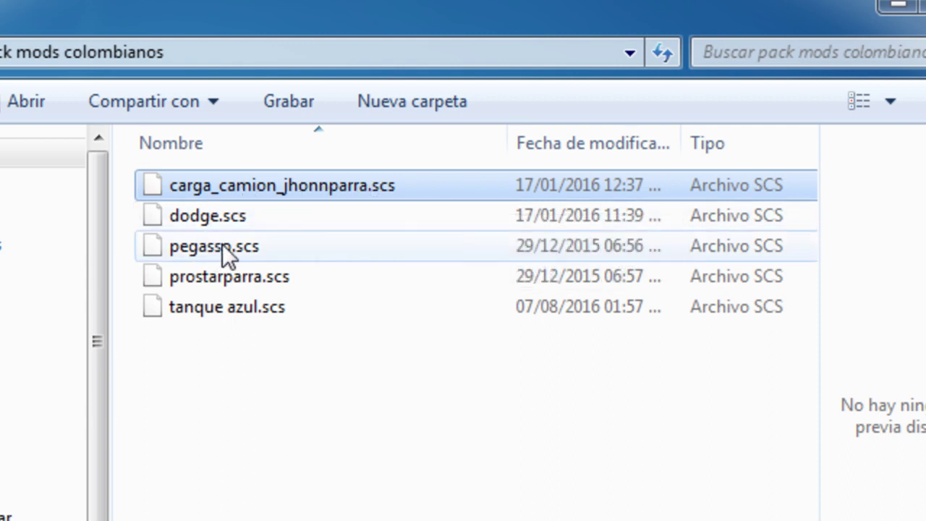
pyautogui.click(212, 249)
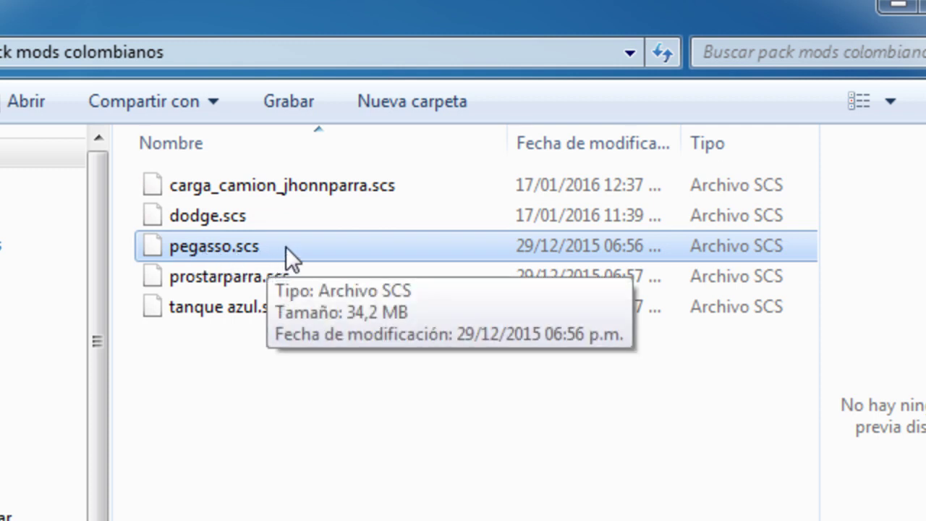
pyautogui.click(222, 277)
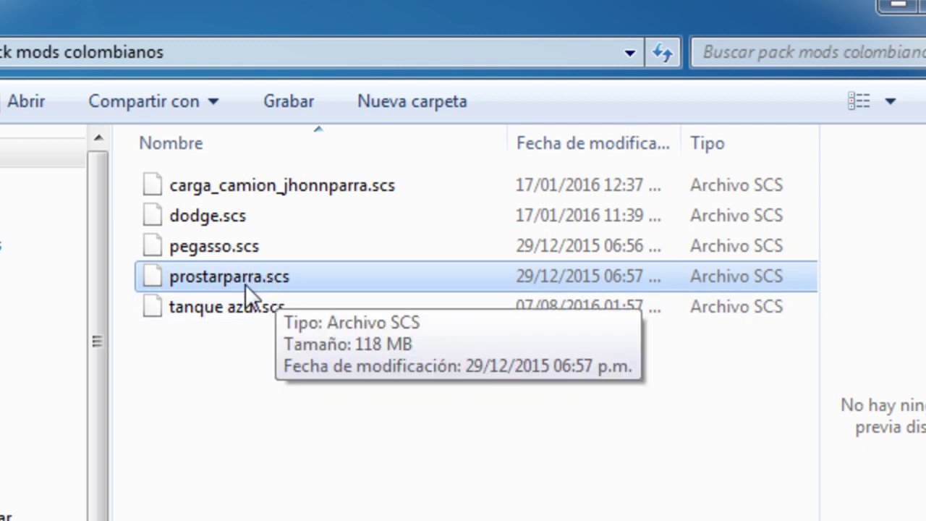
pyautogui.click(217, 304)
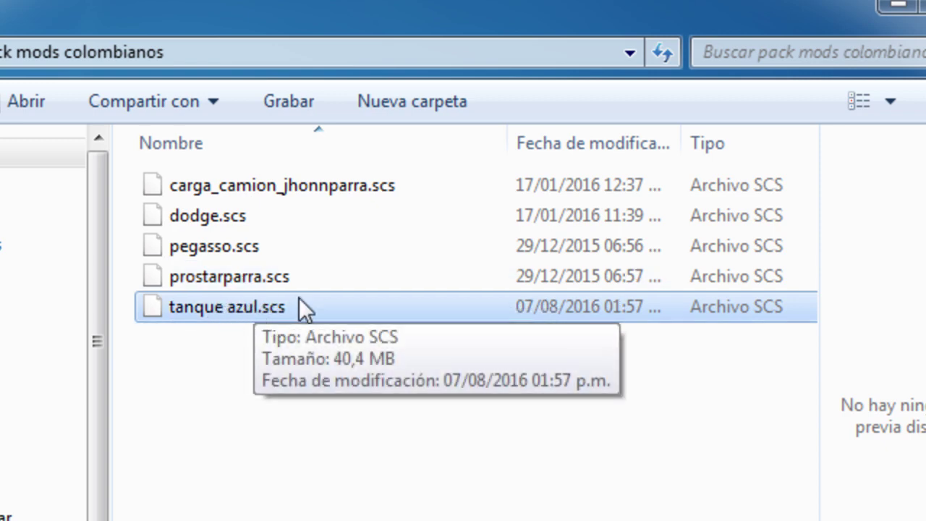
pyautogui.moveTo(201, 362); pyautogui.dragTo(193, 175)
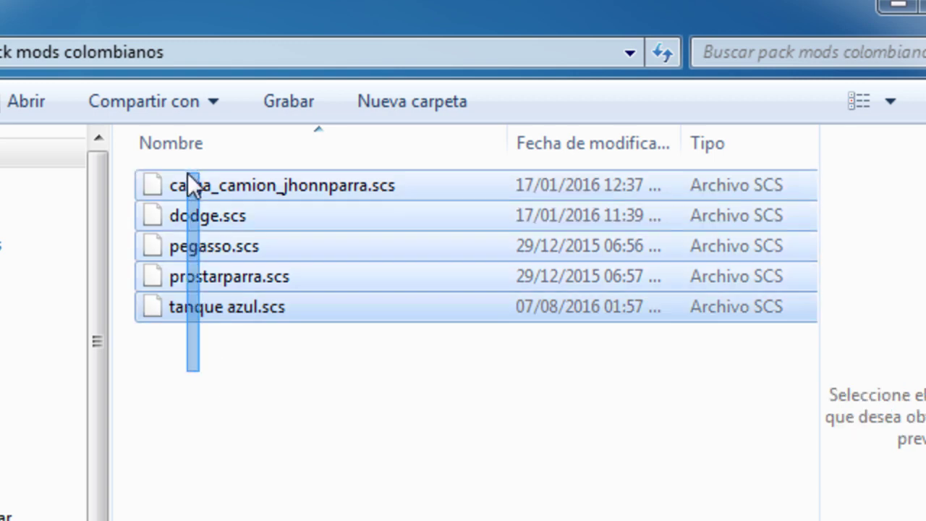
pyautogui.click(249, 365)
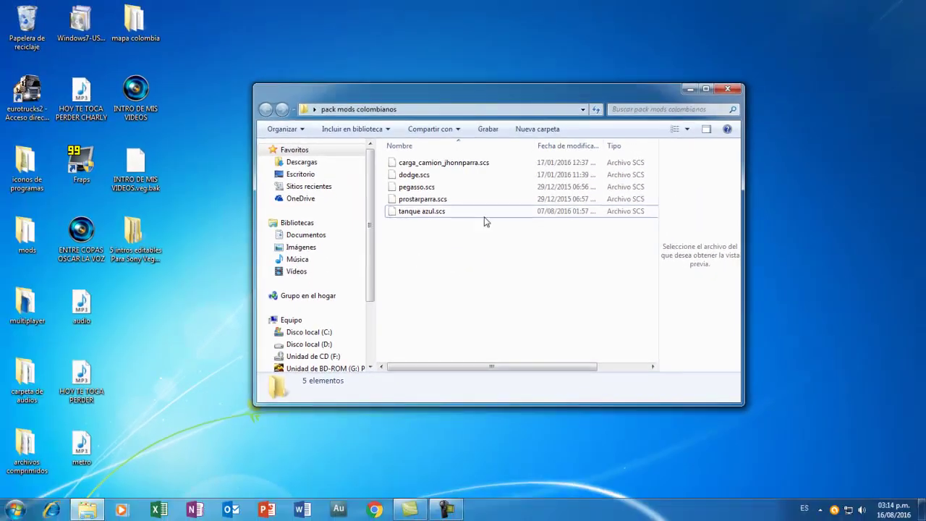
pyautogui.click(729, 89)
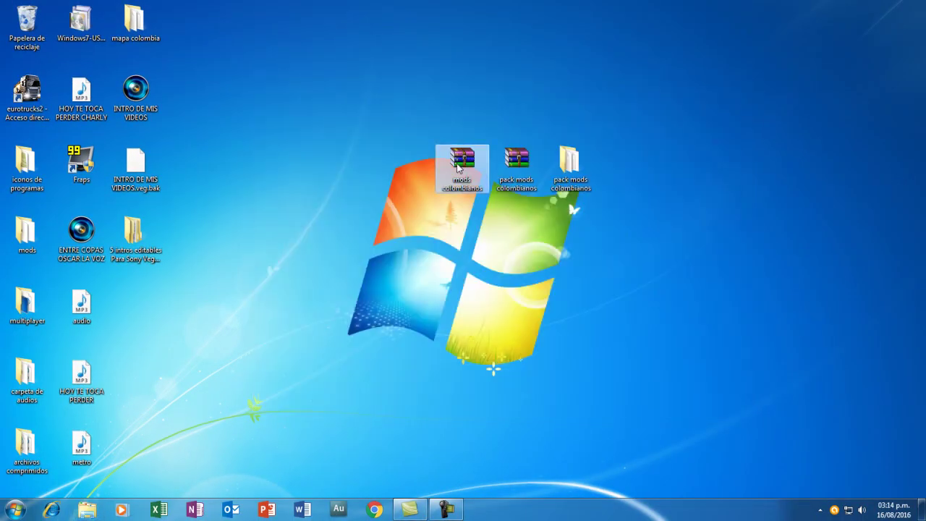
# Step: Extract the "mods colombianos" archive directly onto the desktop and place the extracted folder beside its archive
pyautogui.rightClick(461, 167)
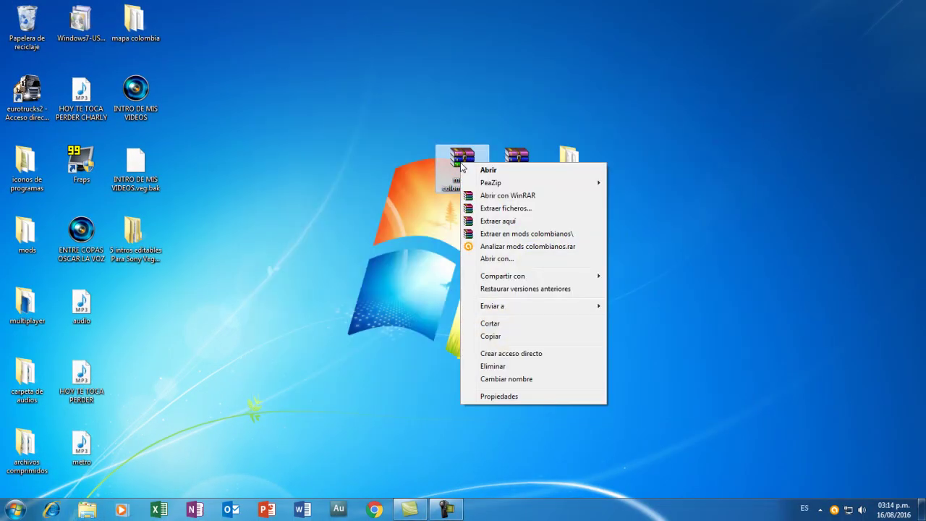
pyautogui.click(497, 222)
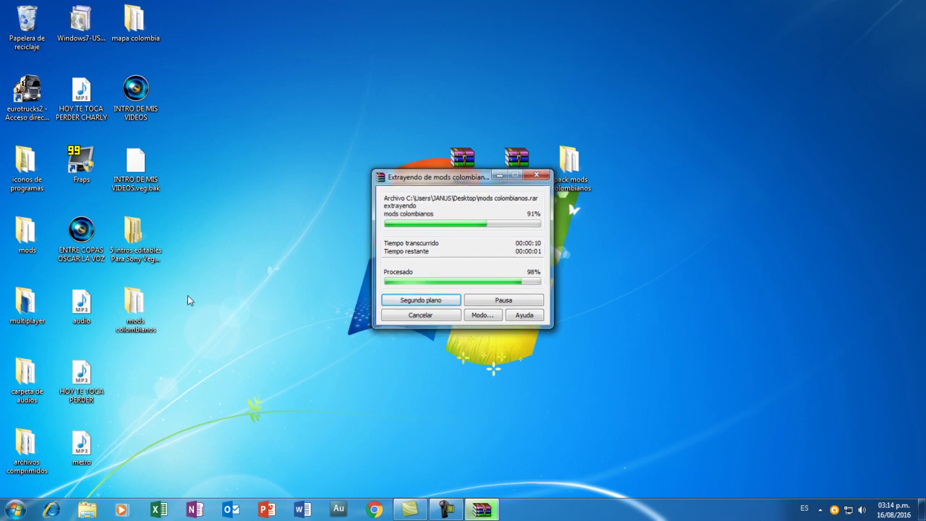
pyautogui.moveTo(108, 316); pyautogui.dragTo(422, 182)
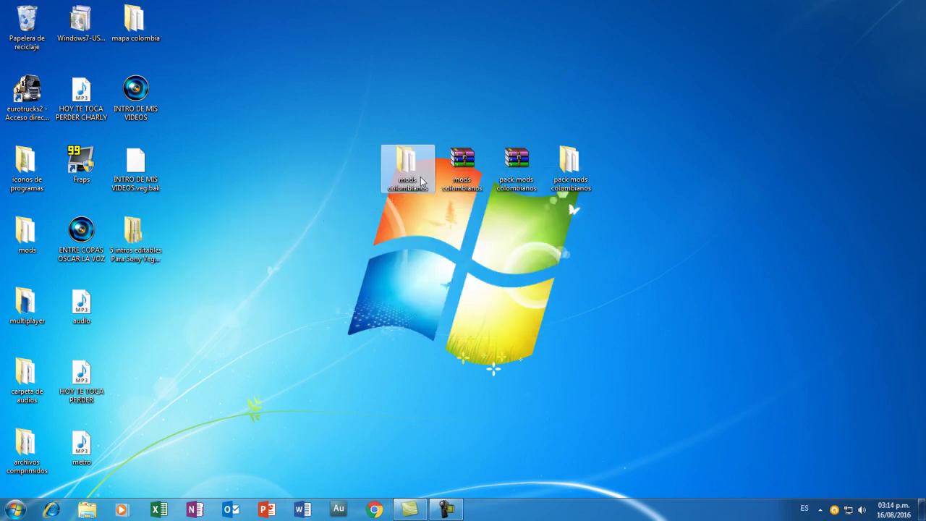
# Step: Open the extracted "mods colombianos" folder and examine the Kenworth T2000, Kenworth T800 and Pack Trailer Colombia SCS files
pyautogui.doubleClick(405, 172)
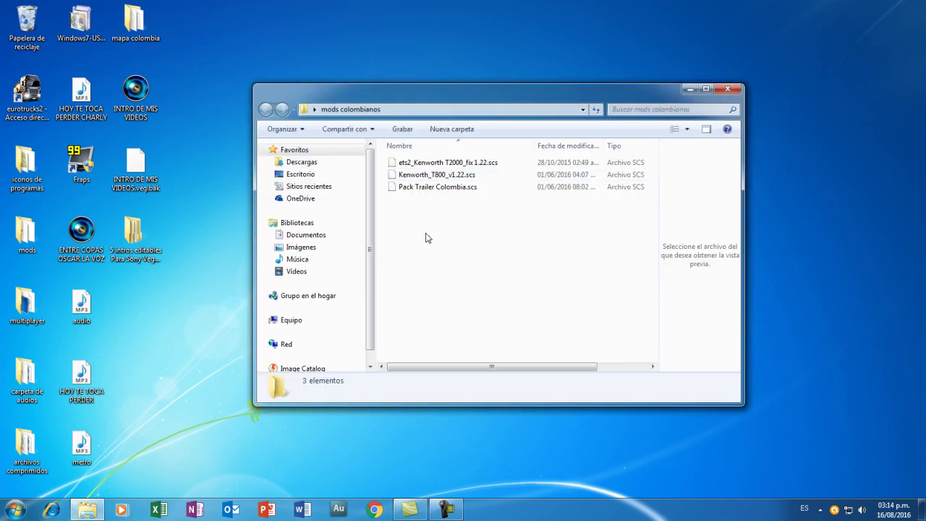
pyautogui.moveTo(427, 232); pyautogui.dragTo(434, 165)
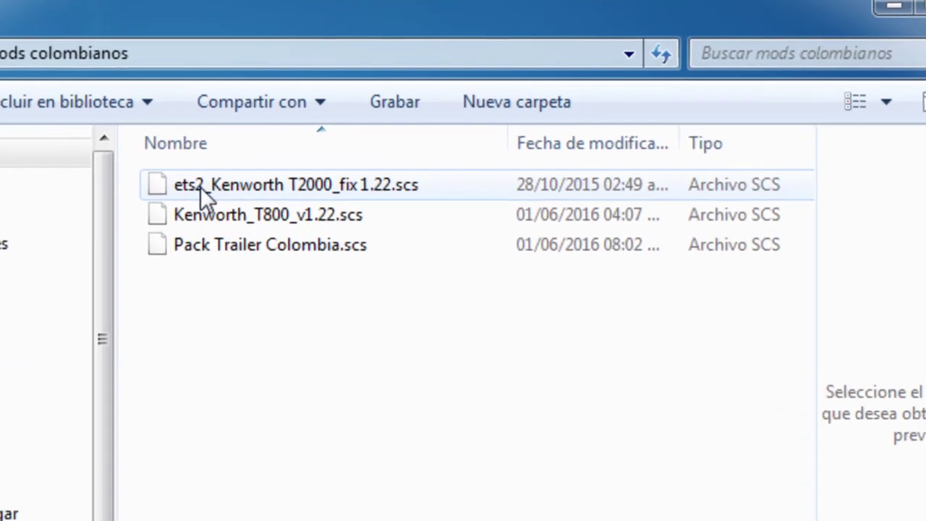
pyautogui.click(409, 163)
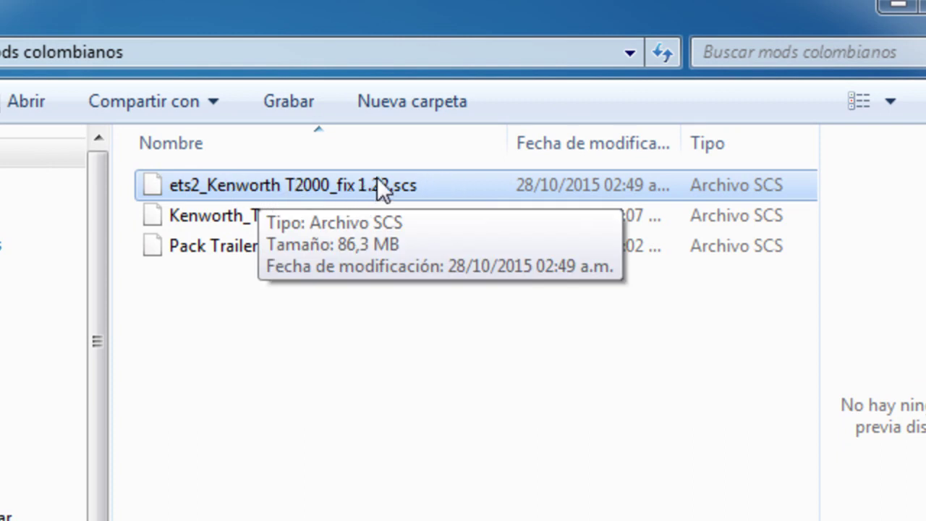
pyautogui.moveTo(343, 194)
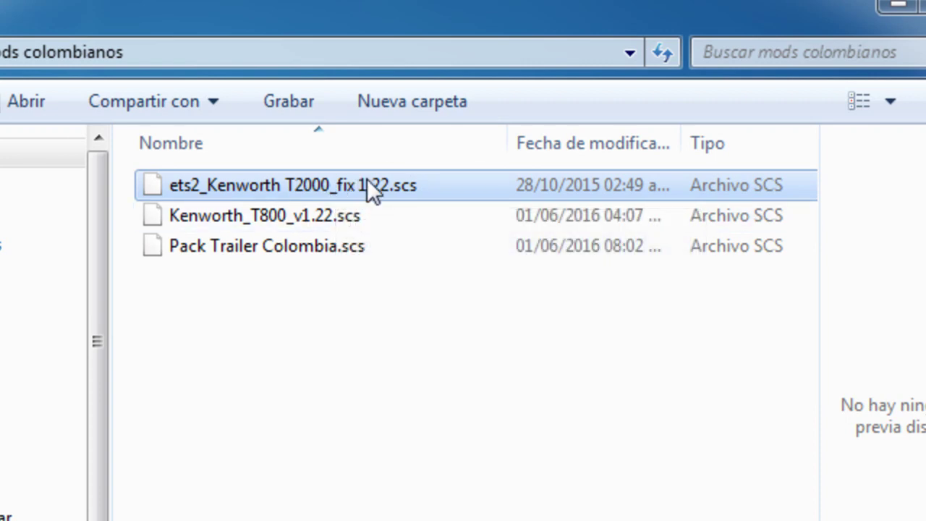
pyautogui.moveTo(367, 181)
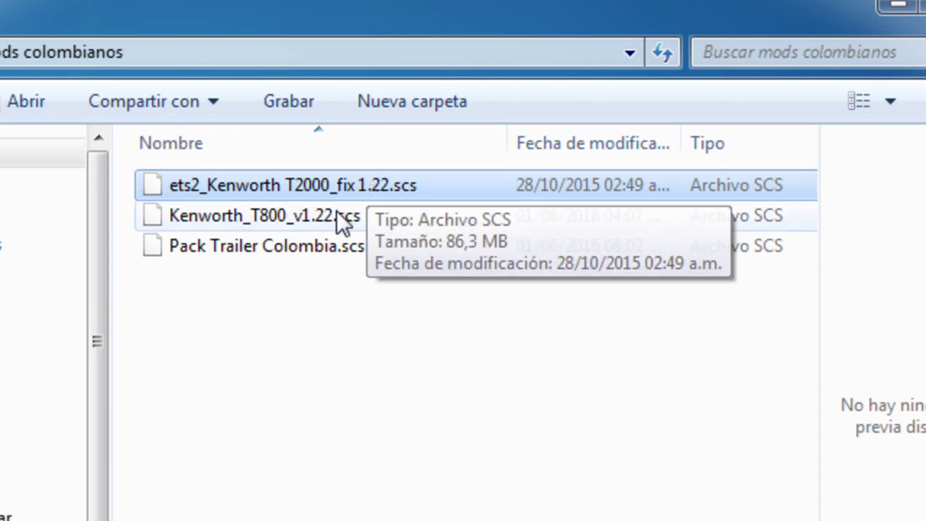
pyautogui.click(257, 216)
pyautogui.moveTo(339, 222)
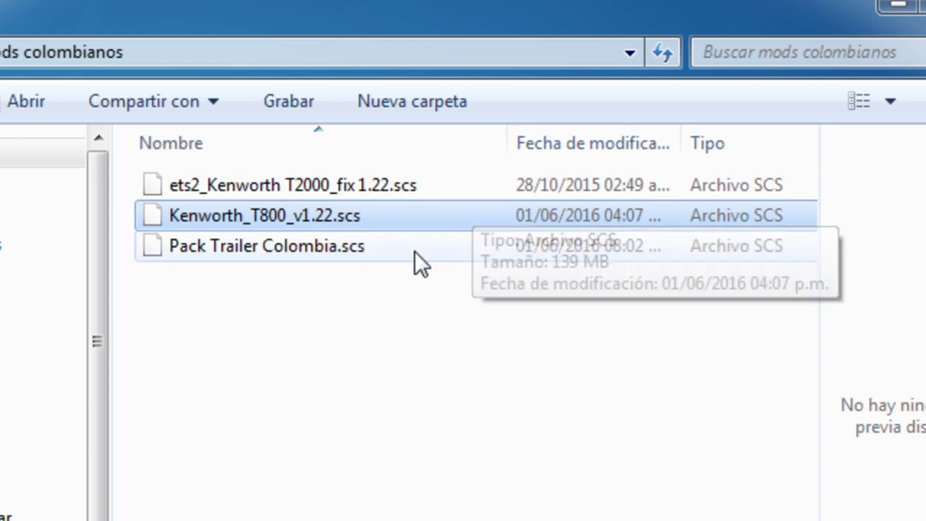
pyautogui.click(261, 255)
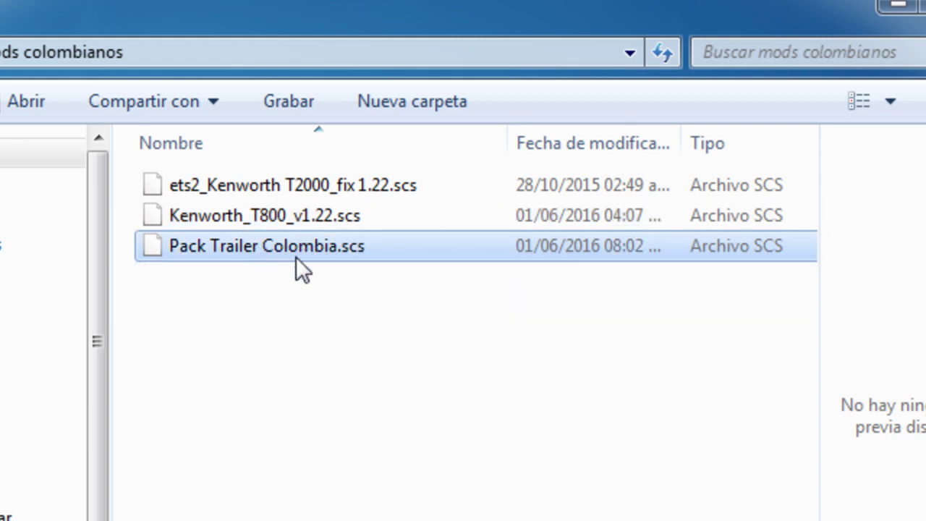
# Step: Select all three SCS mod files in the "mods colombianos" folder and copy them
pyautogui.moveTo(289, 294); pyautogui.dragTo(277, 182)
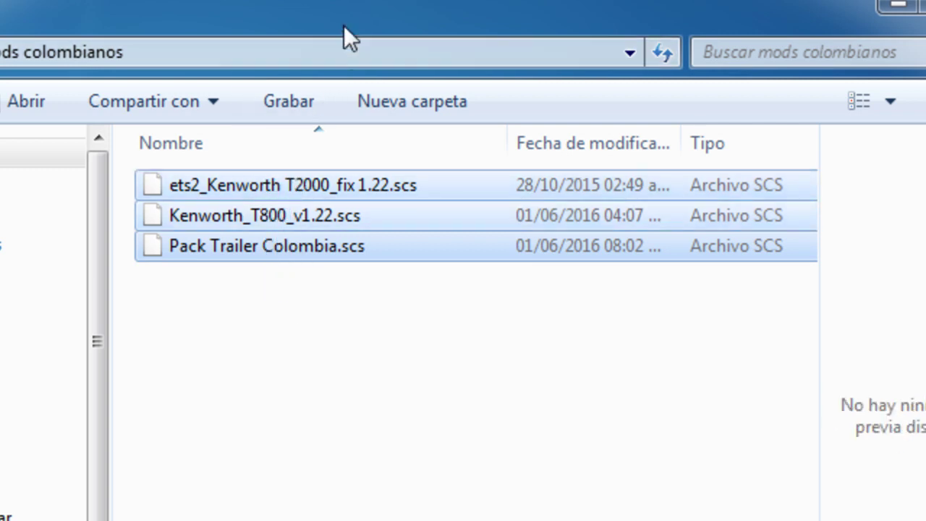
pyautogui.click(350, 309)
pyautogui.moveTo(343, 372); pyautogui.dragTo(293, 145)
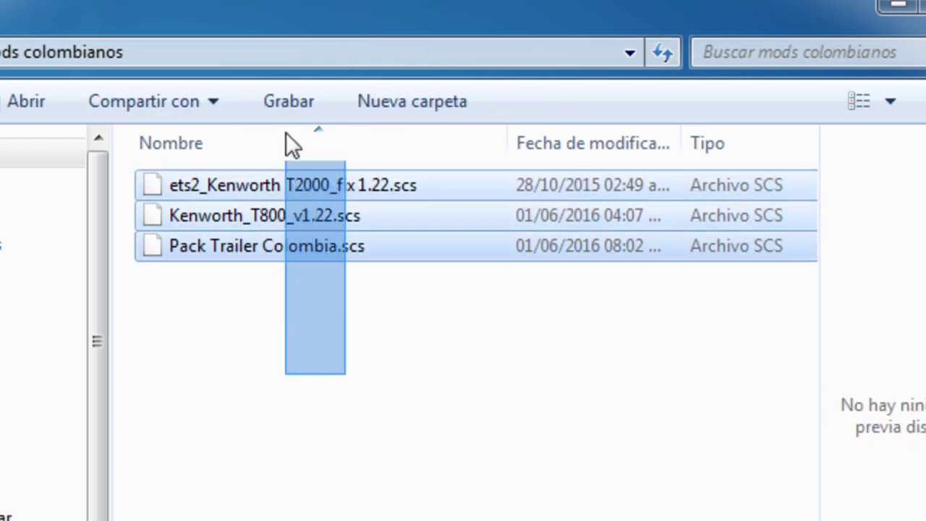
pyautogui.click(282, 324)
pyautogui.moveTo(350, 370); pyautogui.dragTo(285, 175)
pyautogui.rightClick(286, 174)
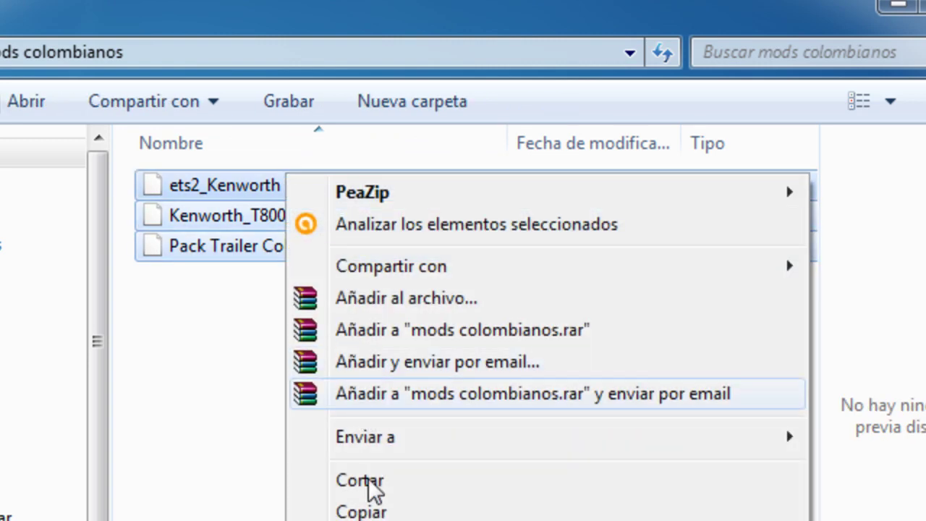
pyautogui.click(362, 512)
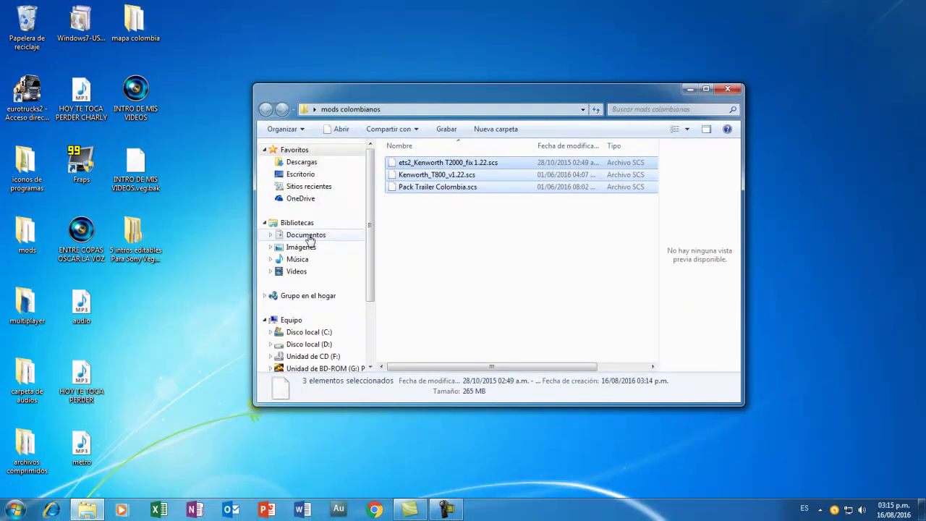
# Step: Open the Euro Truck Simulator 2 folder in Documents, bring up the actions for its mod folder, and close the window
pyautogui.click(310, 238)
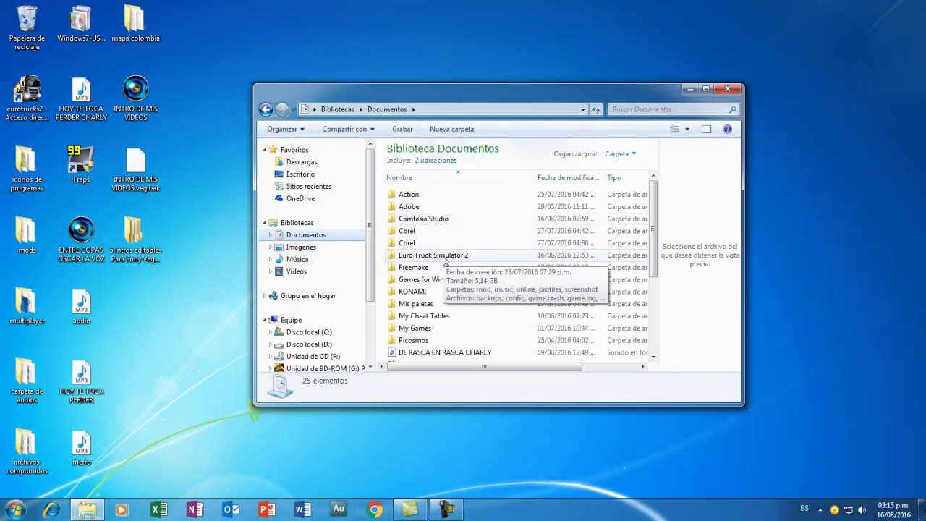
pyautogui.doubleClick(443, 257)
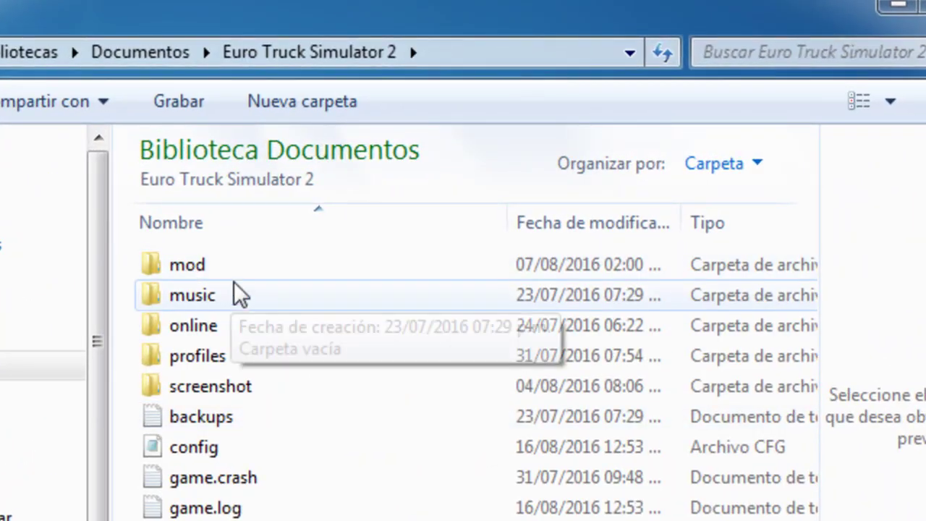
pyautogui.click(217, 266)
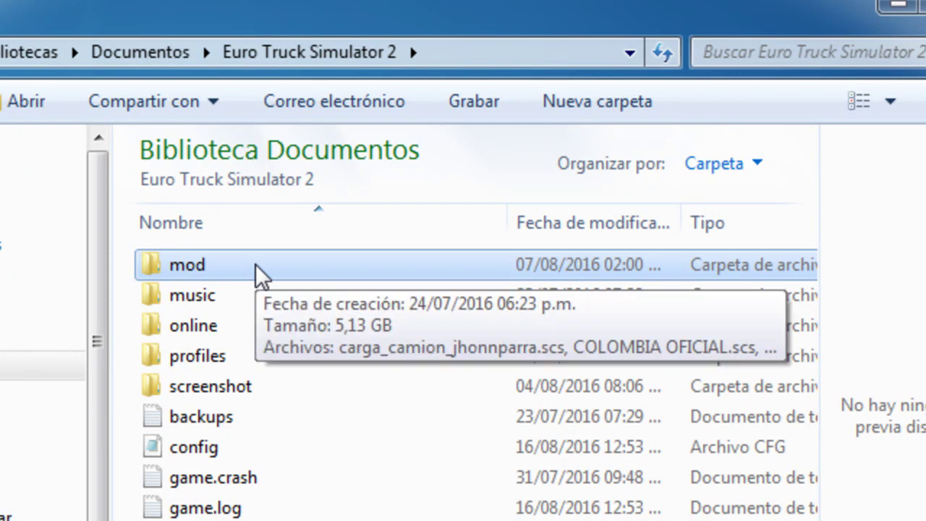
pyautogui.rightClick(255, 264)
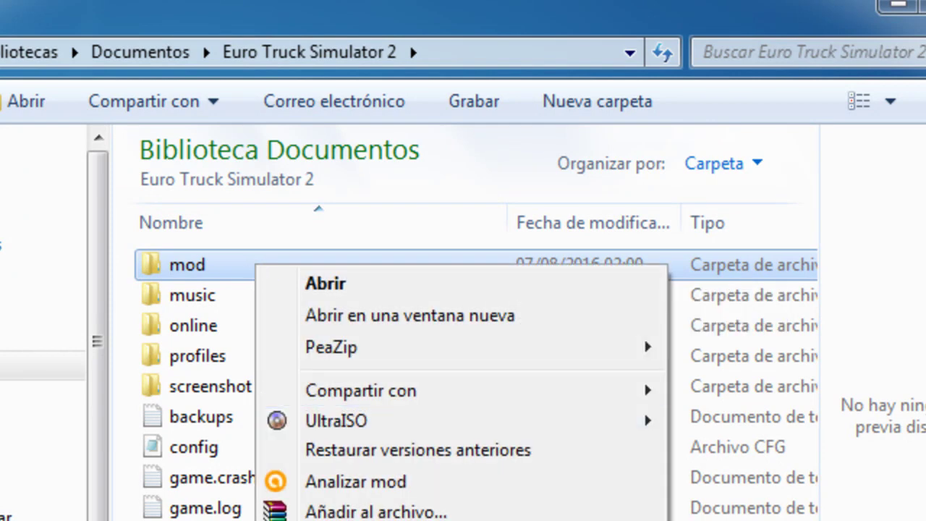
pyautogui.press('Escape')
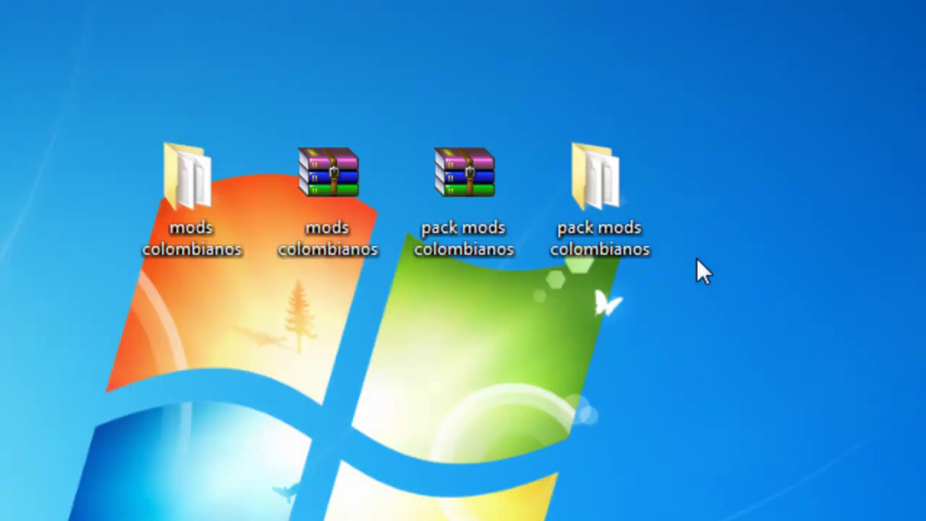
# Step: Select both Colombian mod archives and both of their extracted folders on the desktop
pyautogui.moveTo(726, 359); pyautogui.dragTo(105, 67)
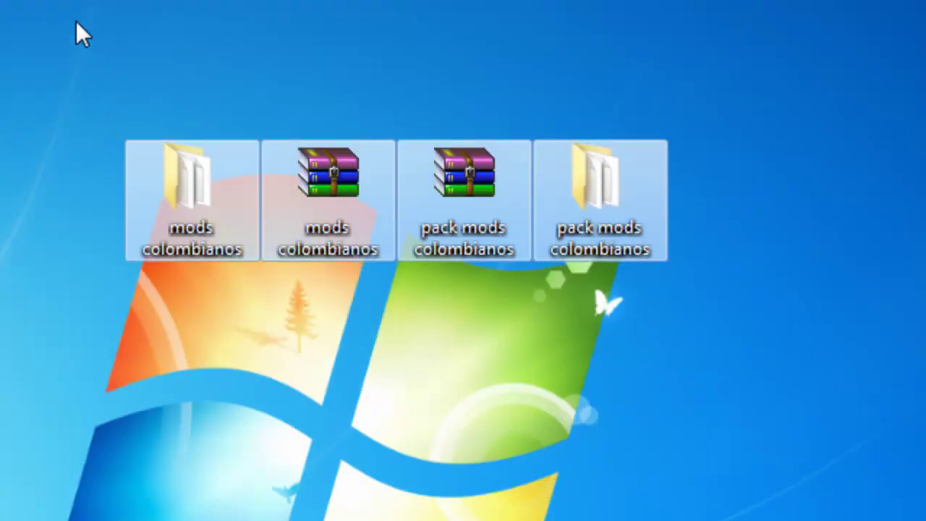
pyautogui.moveTo(70, 20); pyautogui.dragTo(778, 391)
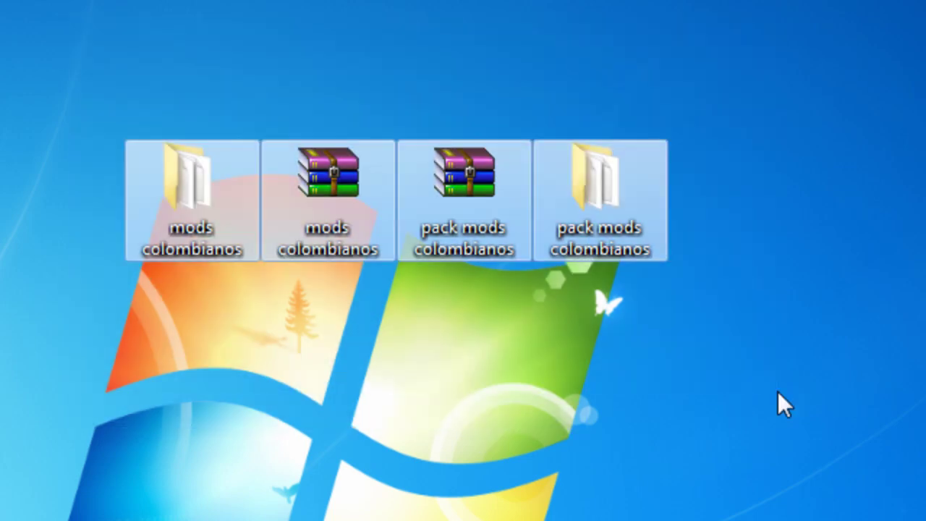